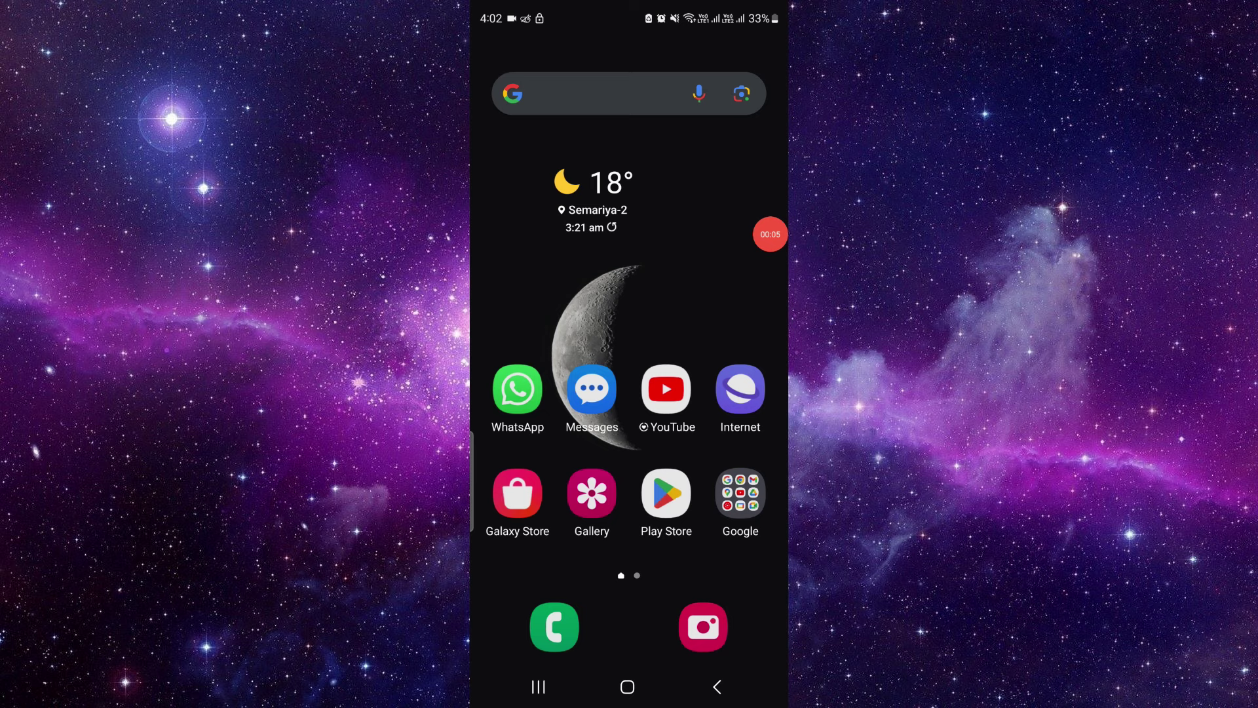
Open the app drawer and page through its app pages to the last one
left_click_drag(629, 492, 629, 197)
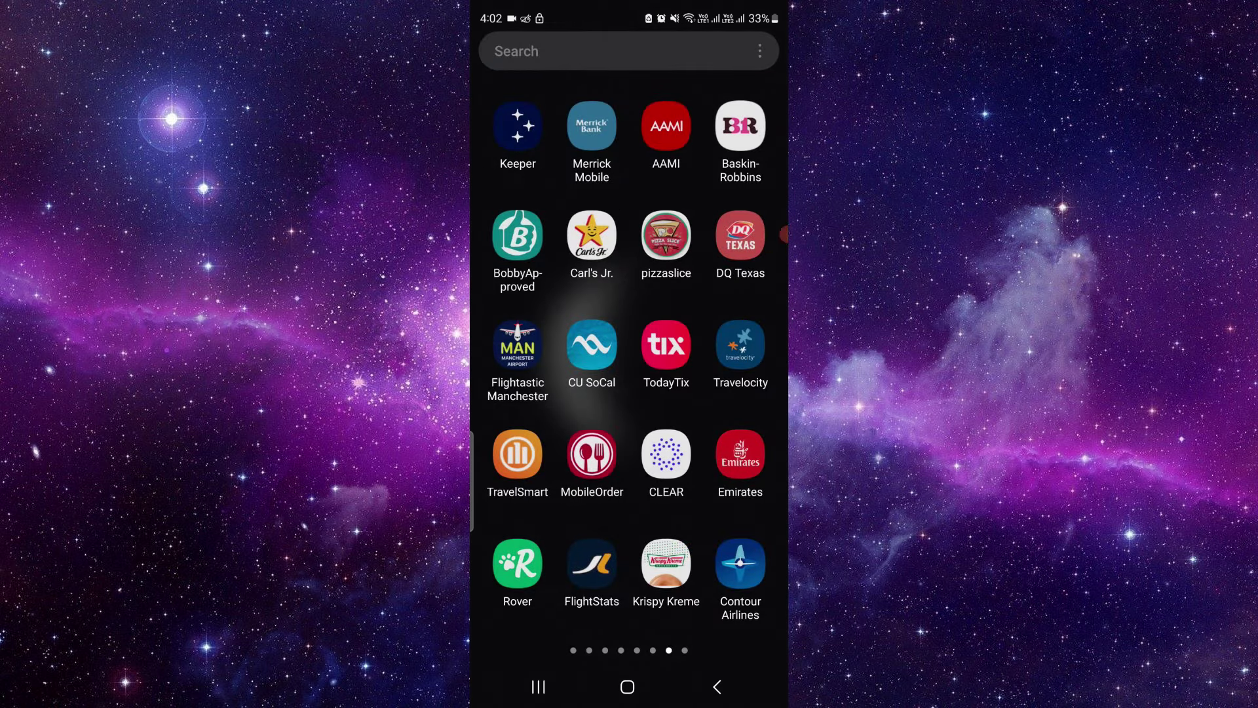
mouse_move(550, 394)
left_mouse_down()
mouse_move(747, 394)
mouse_move(551, 393)
left_mouse_up()
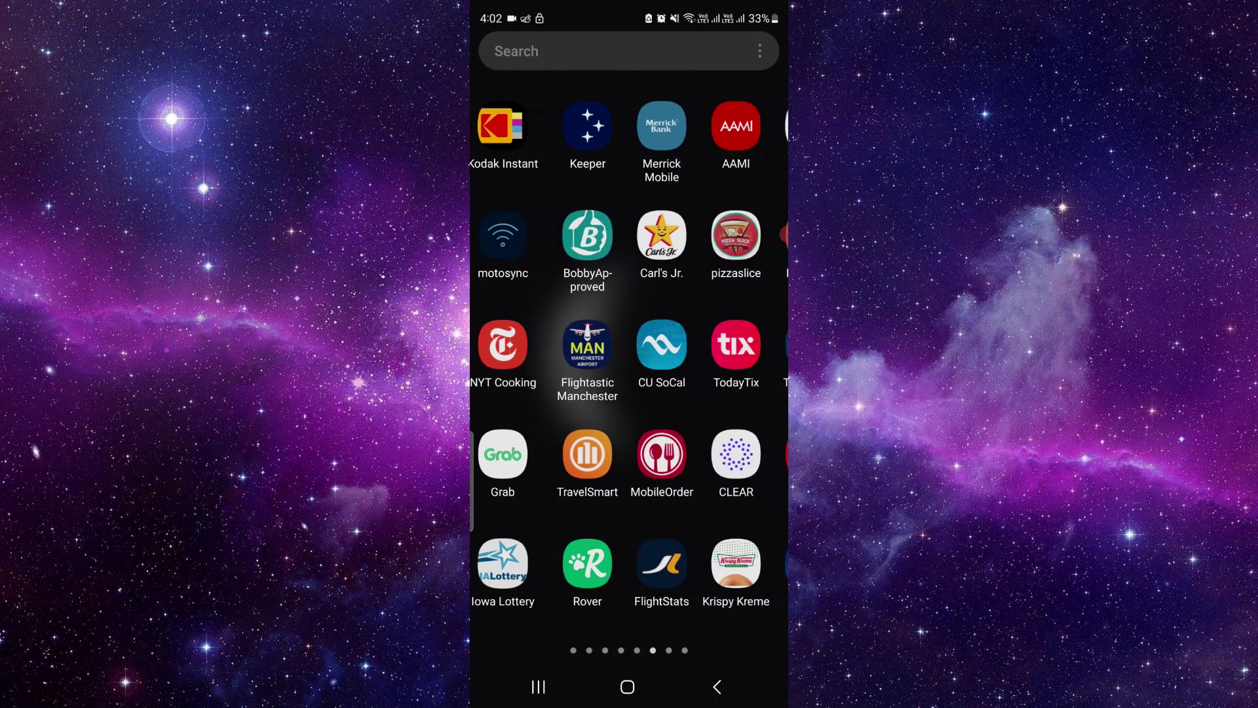
mouse_move(747, 393)
left_mouse_down()
mouse_move(550, 393)
mouse_move(630, 393)
left_mouse_up()
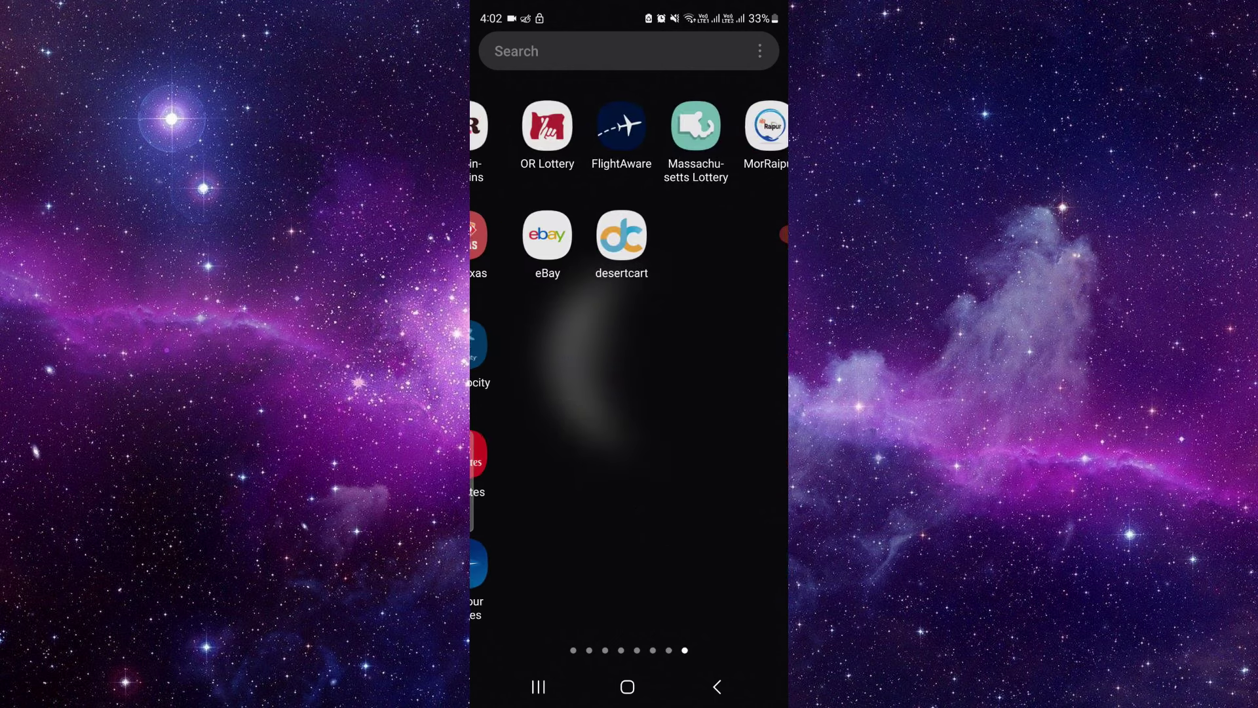
left_click_drag(551, 393, 747, 393)
Search the apps for 'kr' and locate Krispy Kreme in the drawer
left_click(590, 52)
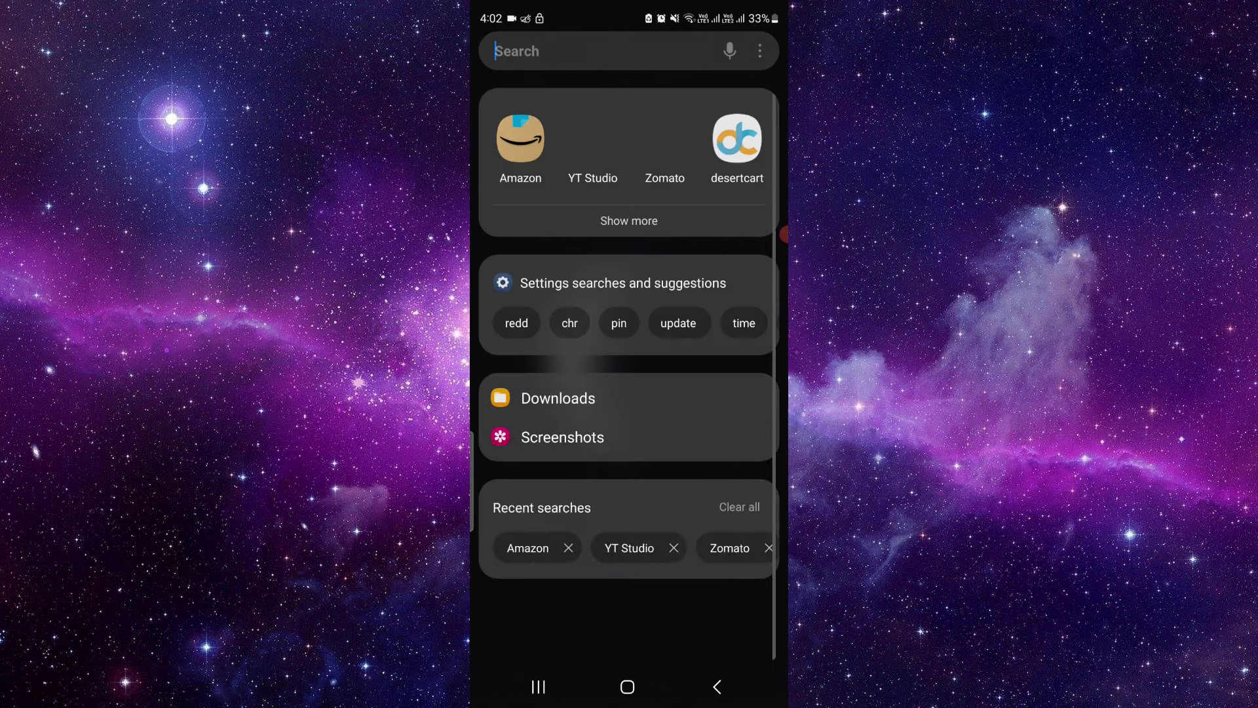
type("kr")
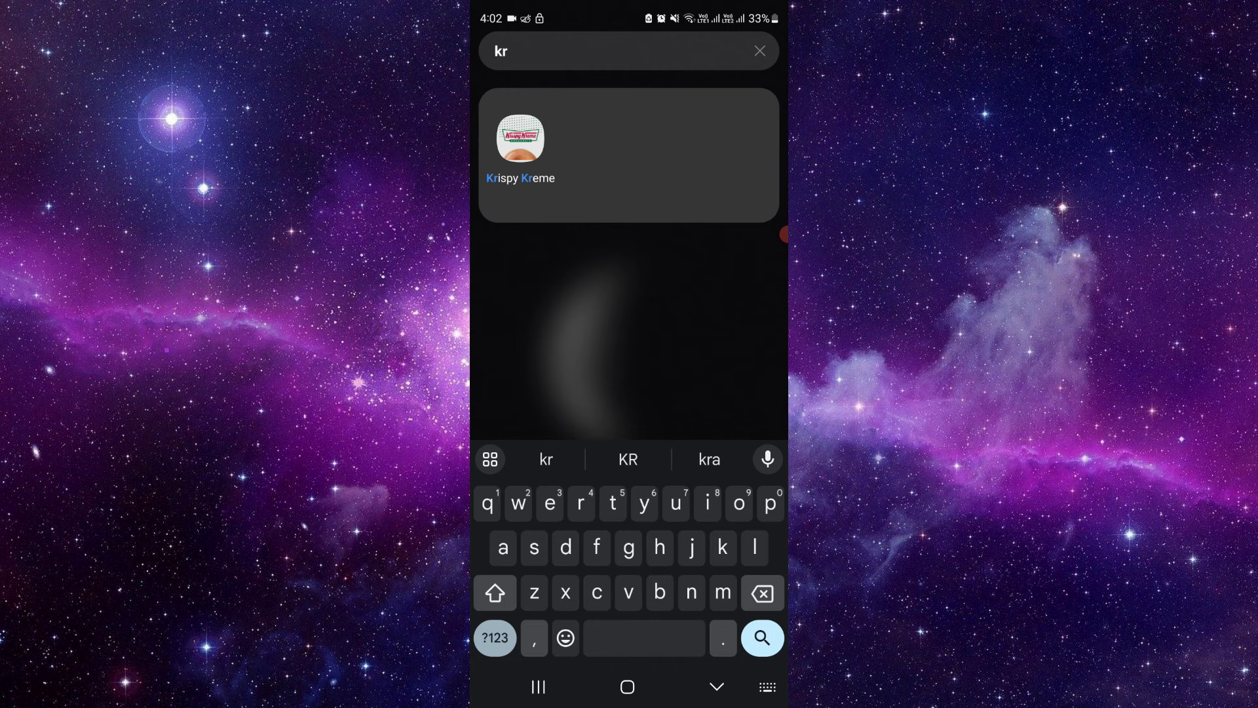
left_click(519, 139)
left_click(547, 156)
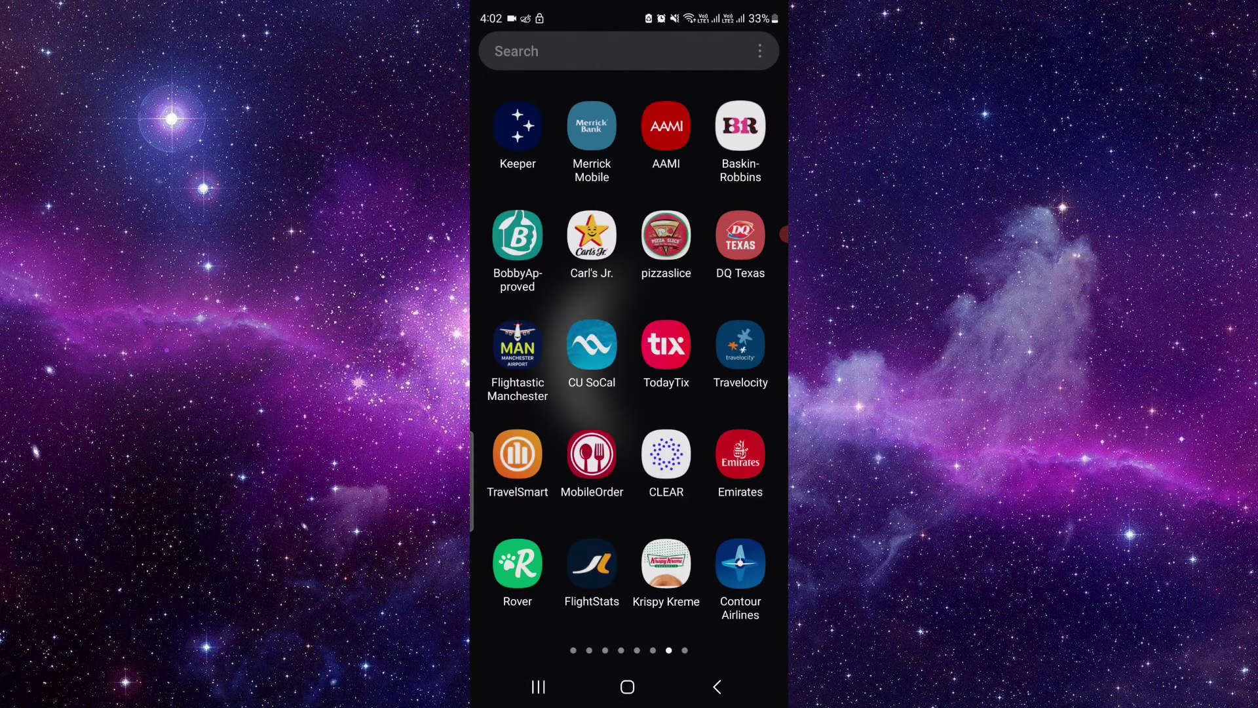
Launch Krispy Kreme briefly, then return home and reopen the app drawer
left_click(666, 563)
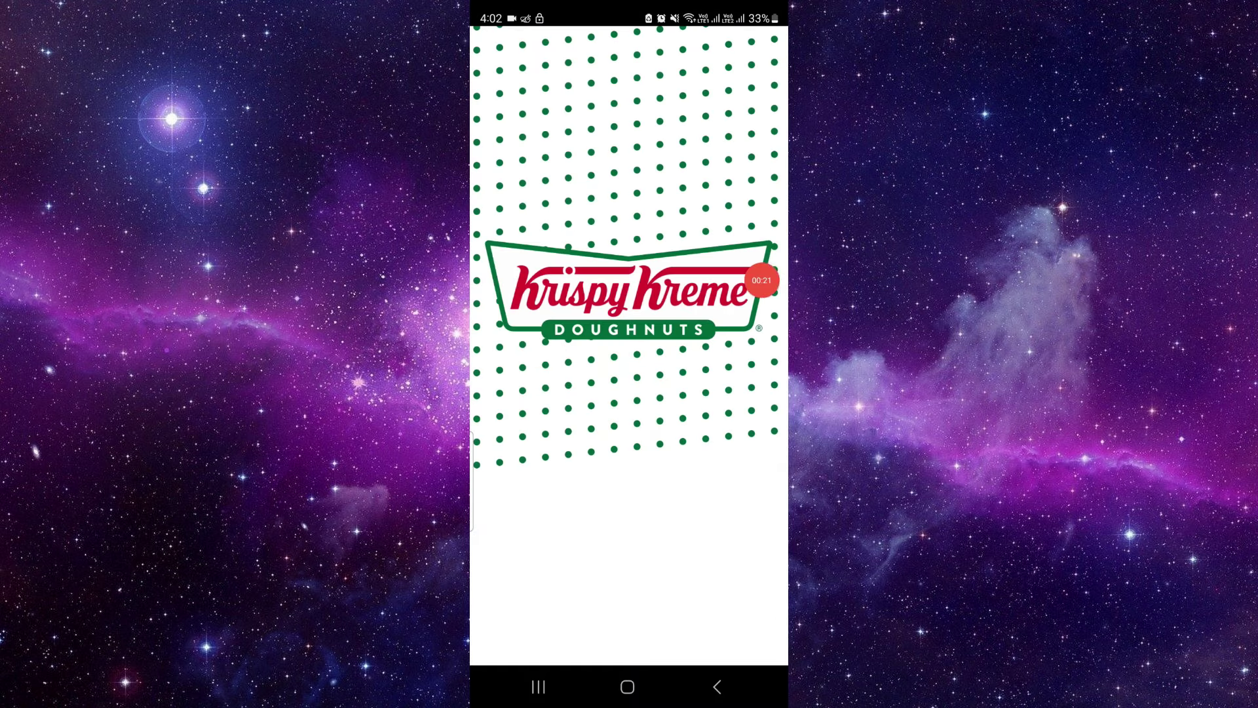
left_click(627, 687)
left_click_drag(629, 590, 629, 247)
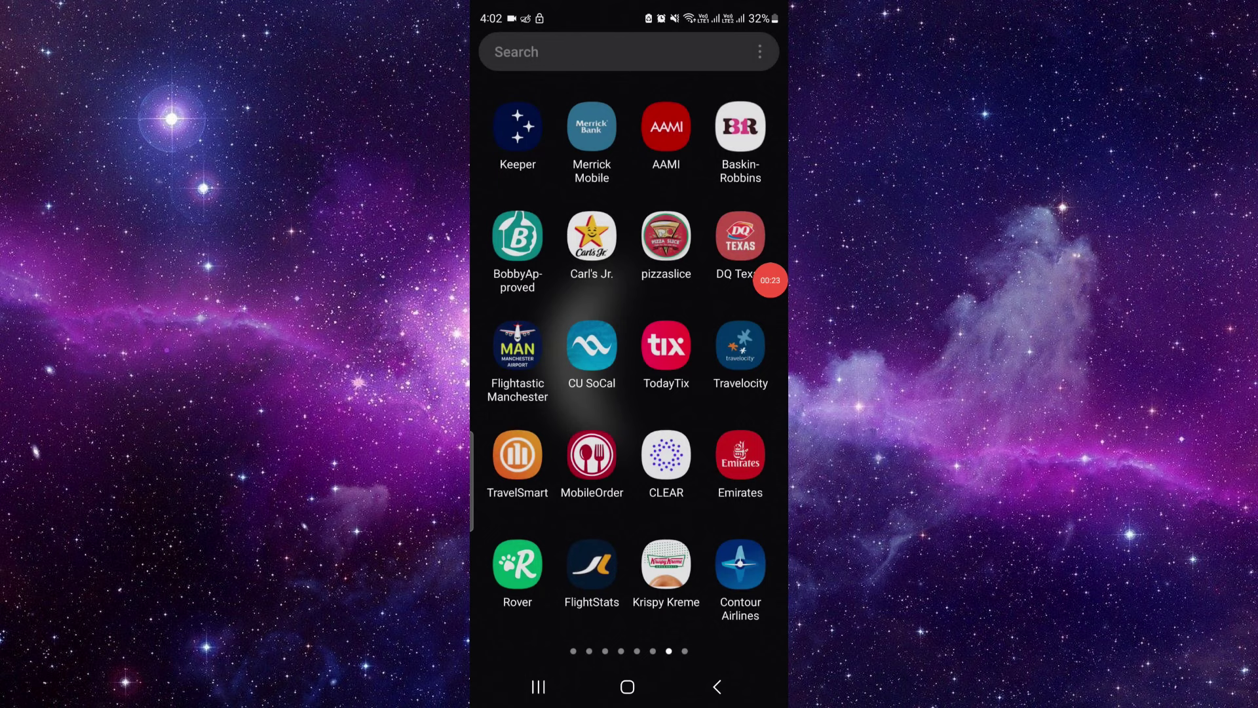
Clear and confirm deleting Krispy Kreme's data under App info Storage, then reopen the app drawer
left_click(666, 564)
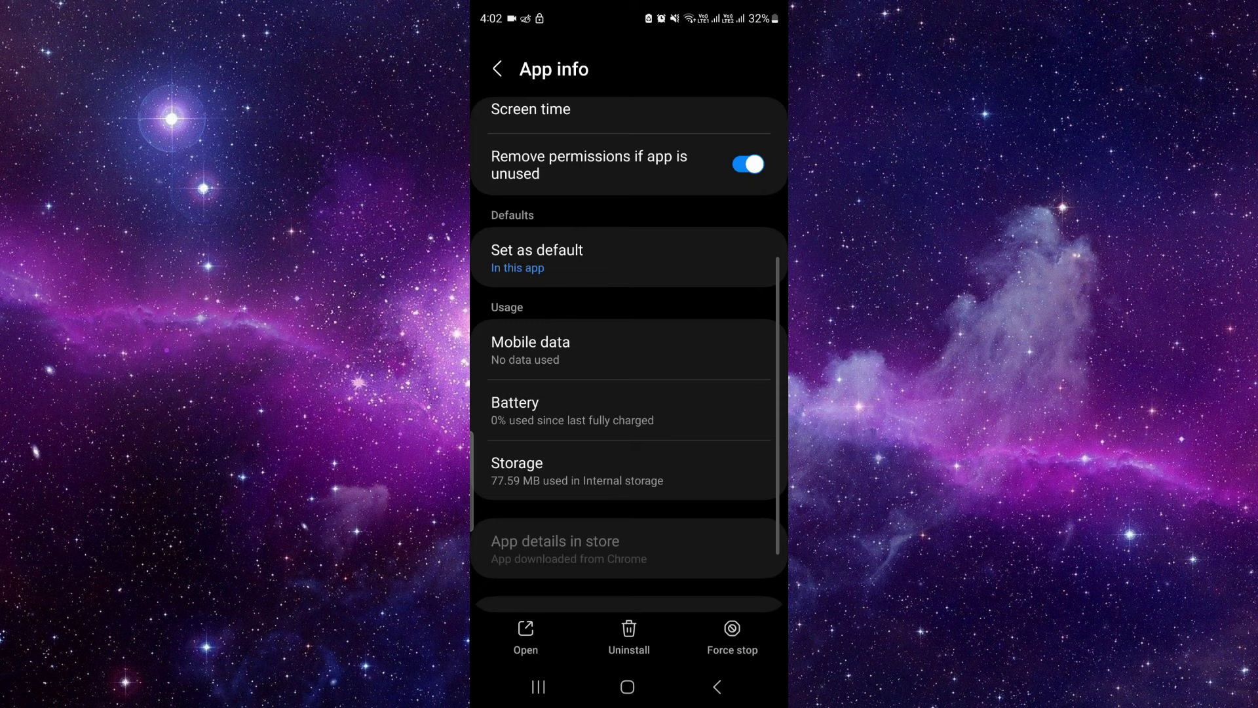
left_click(629, 469)
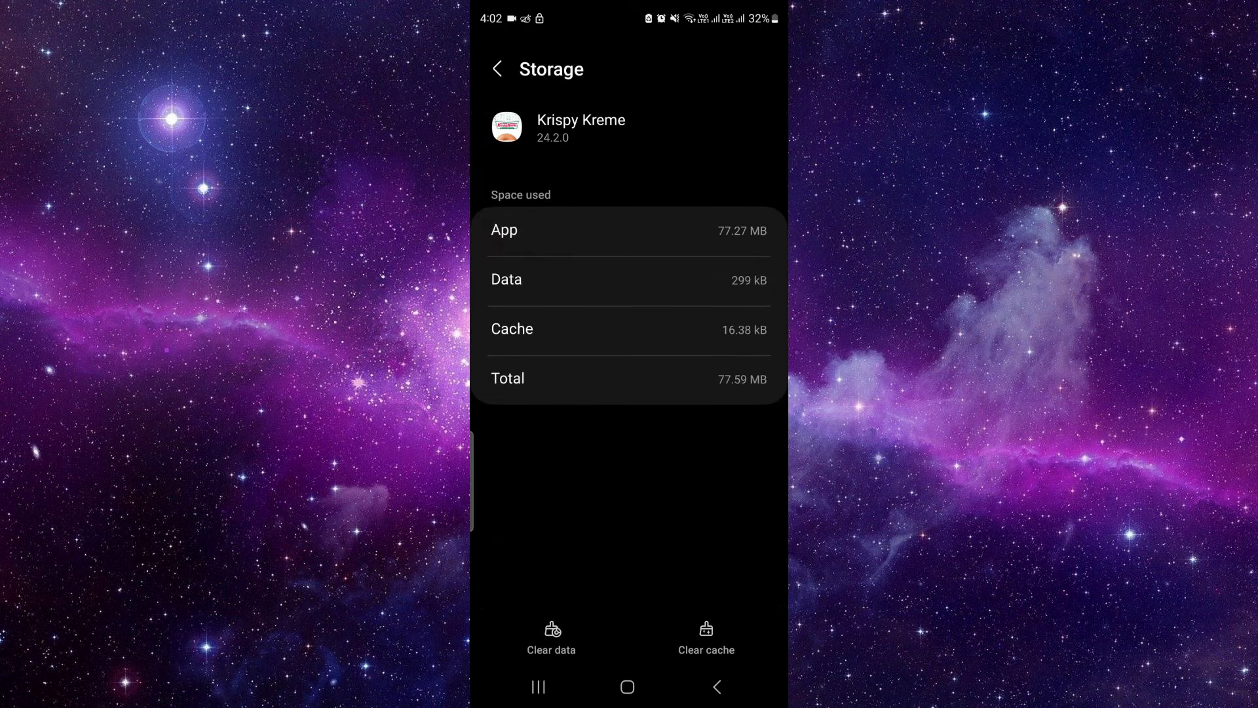
left_click(552, 638)
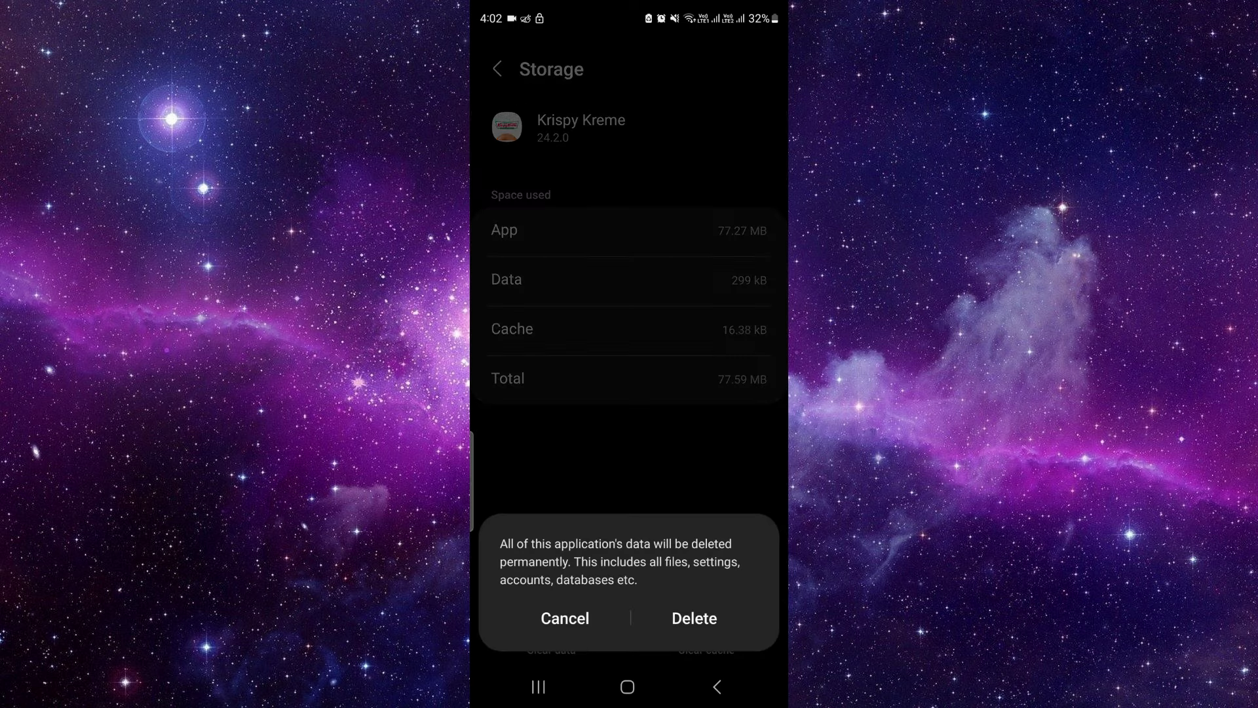
left_click(695, 618)
left_click(627, 686)
left_click_drag(629, 512, 630, 246)
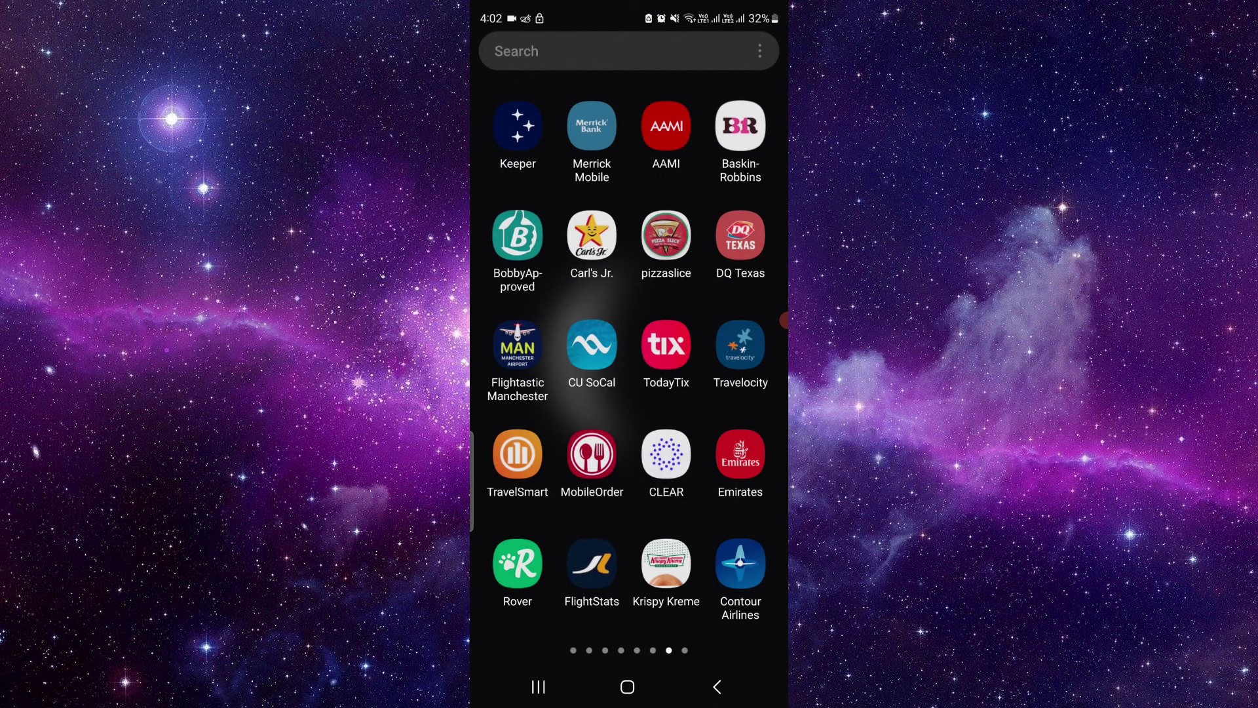
Relaunch Krispy Kreme to its sign-in screen, then Google-search 'krispy kreme app'
left_click(665, 561)
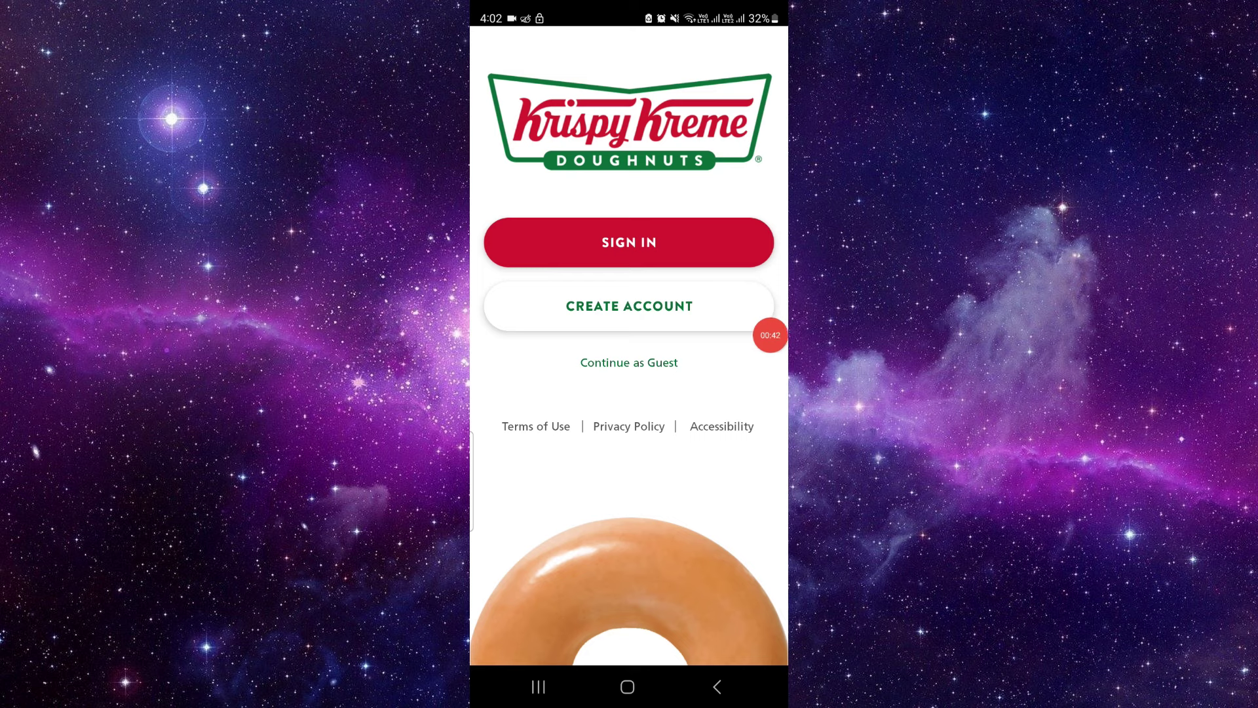
left_click(627, 686)
left_click(630, 92)
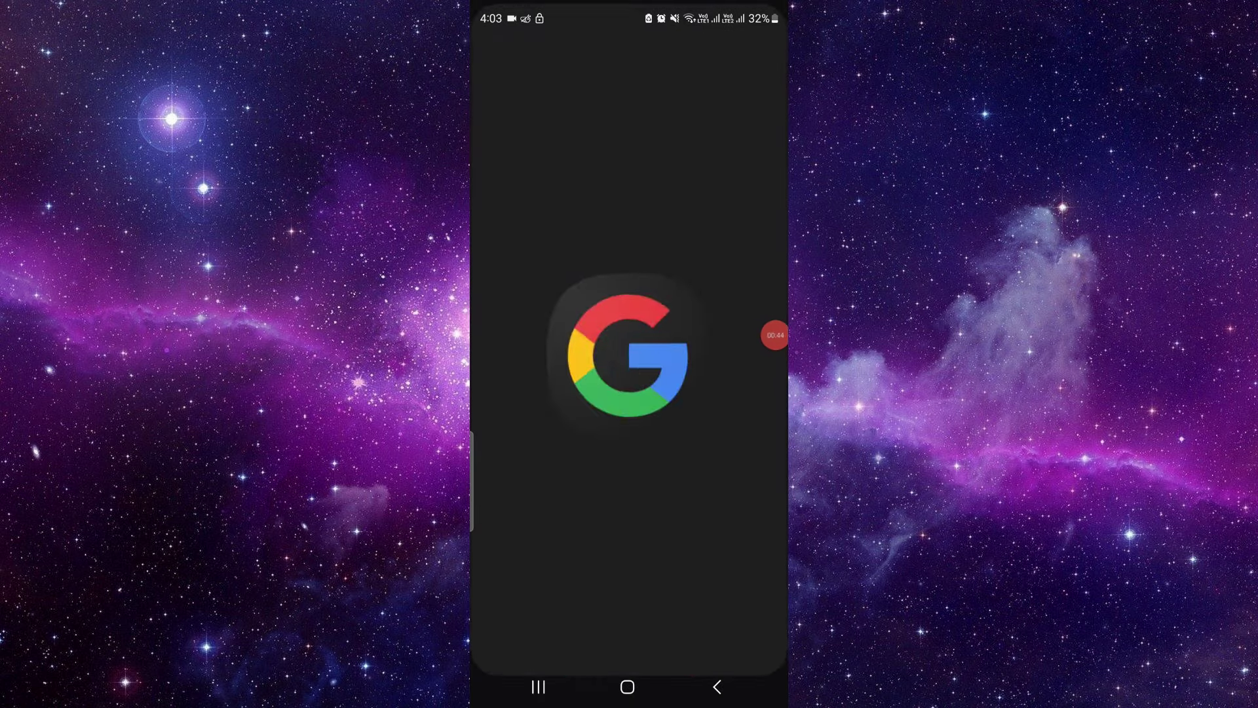
type("kr")
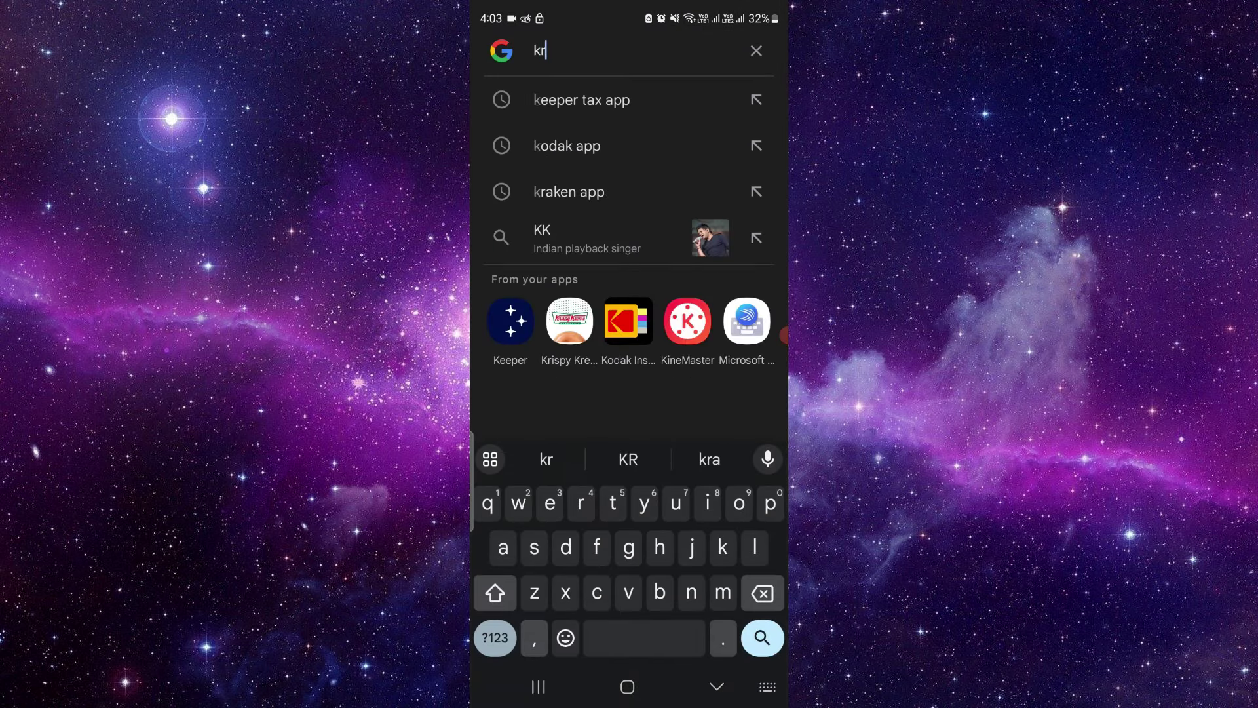
type("i")
left_click(602, 99)
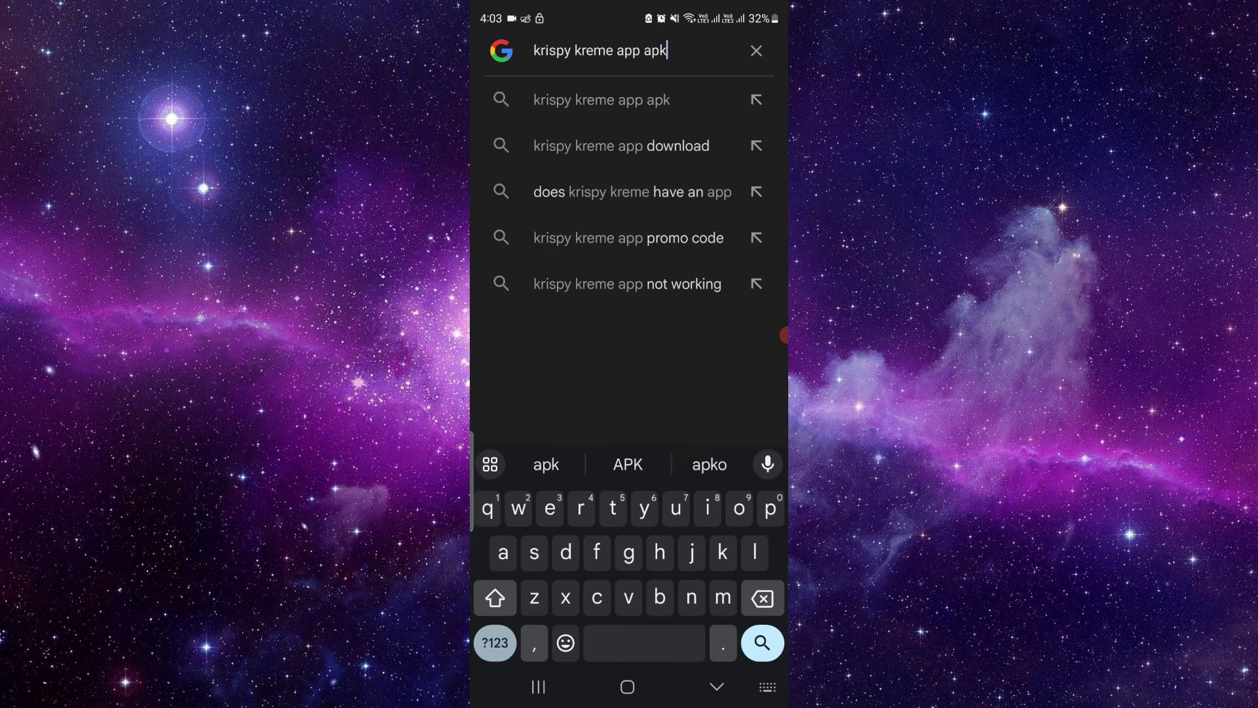
key("BackSpace")
key("BackSpace")
key("BackSpace")
key("BackSpace")
left_click(762, 637)
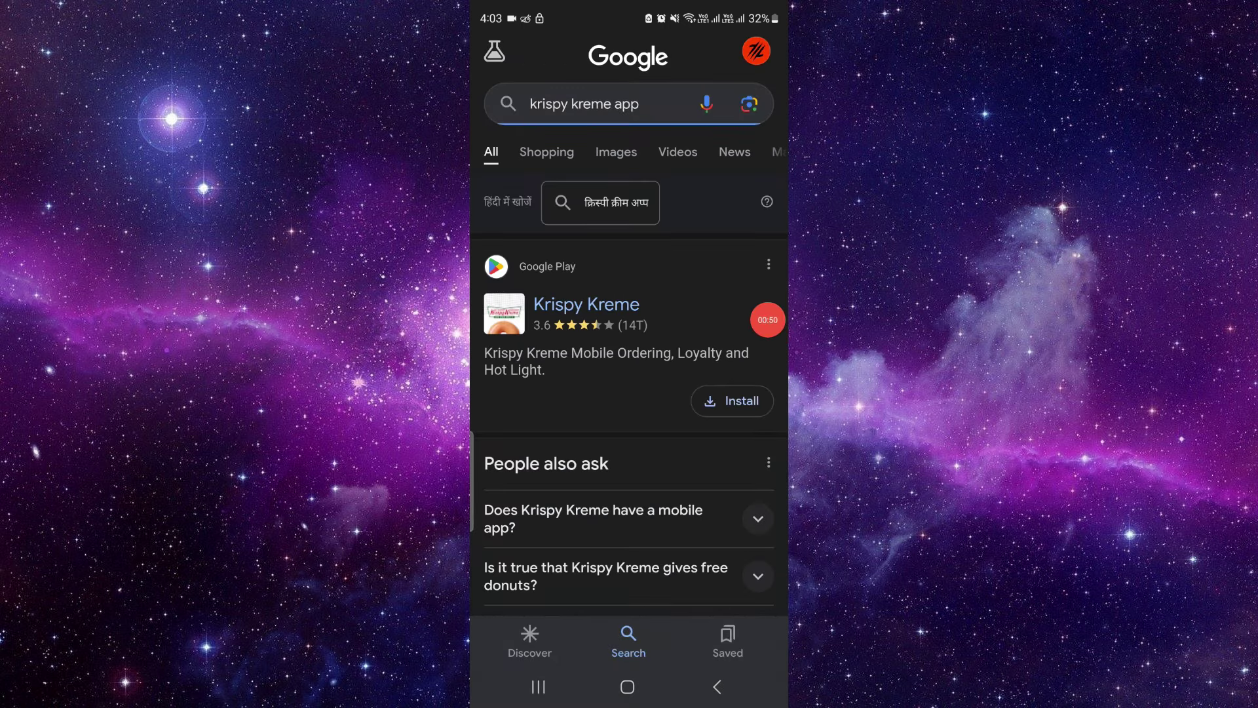
Open Krispy Kreme's Google Play result, browse the recent apps, then return home
left_click(586, 304)
left_click(538, 686)
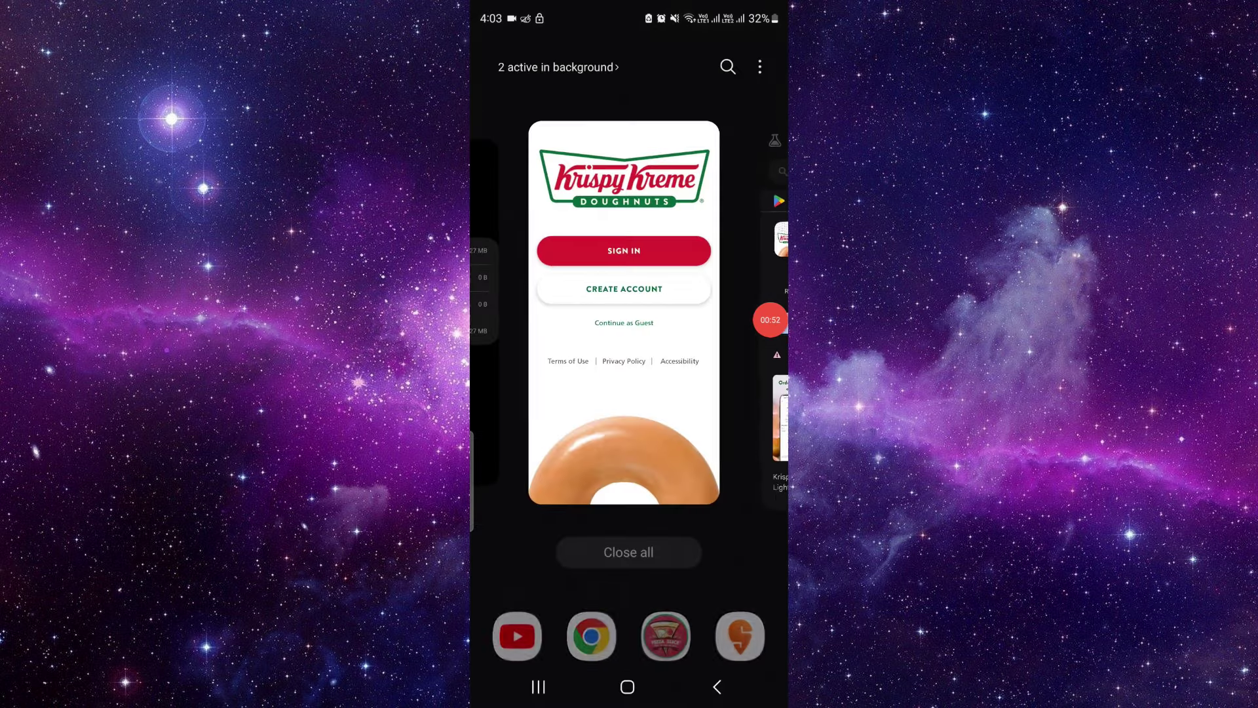
mouse_move(688, 314)
left_mouse_down()
mouse_move(551, 314)
mouse_move(688, 315)
left_mouse_up()
left_click_drag(551, 316, 688, 315)
left_click(627, 685)
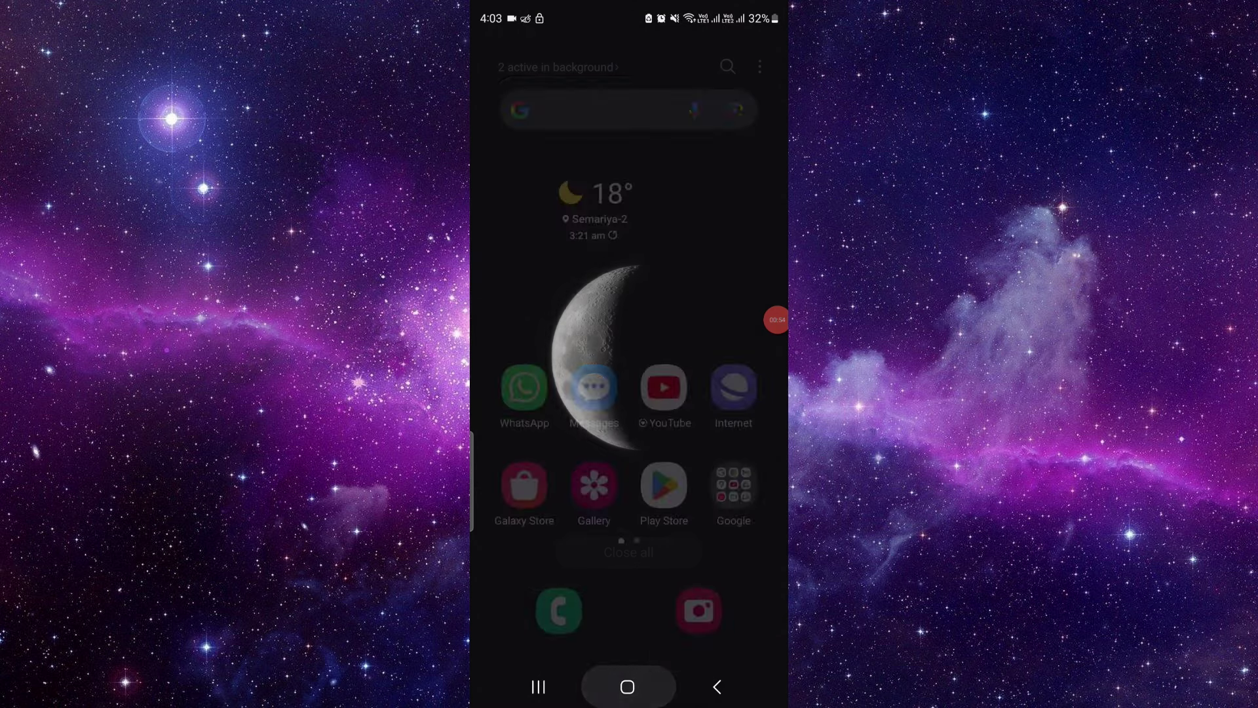